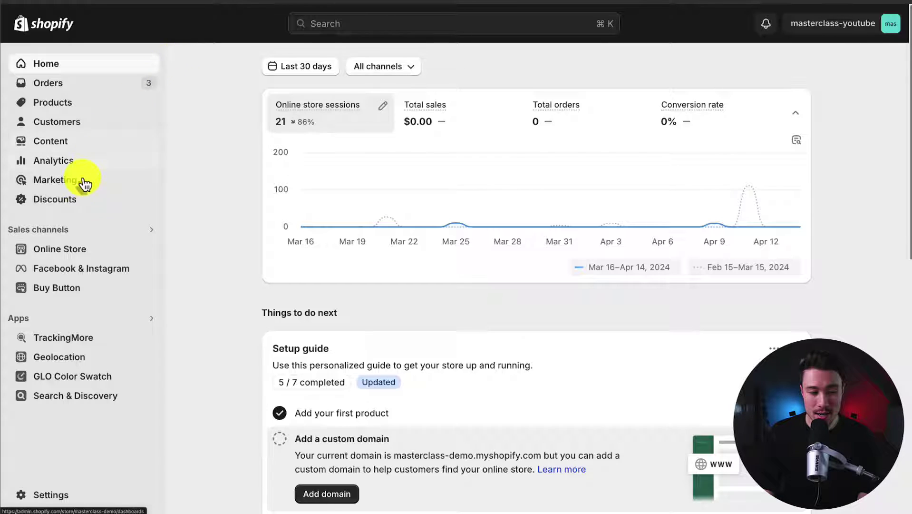
# Go to Online Store's themes page and note Spotlight as the current theme
pyautogui.click(31, 249)
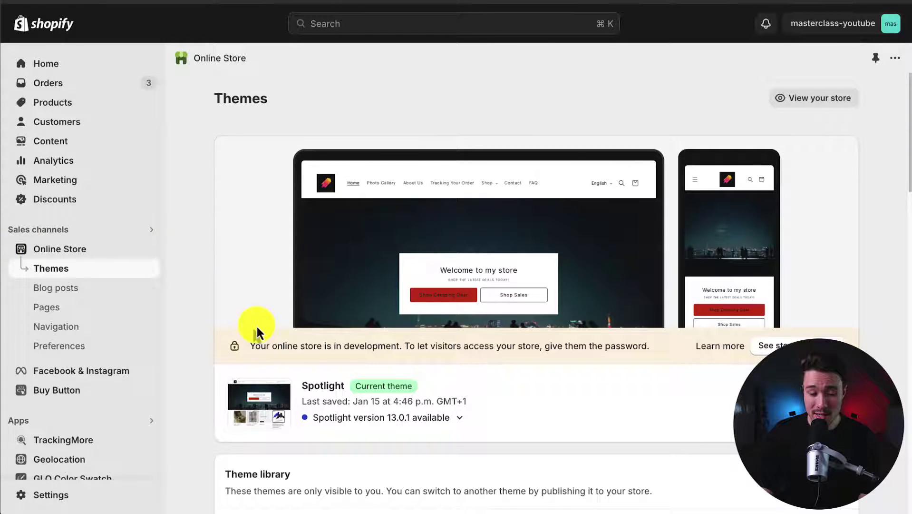
pyautogui.moveTo(302, 384); pyautogui.dragTo(414, 389)
pyautogui.click(477, 394)
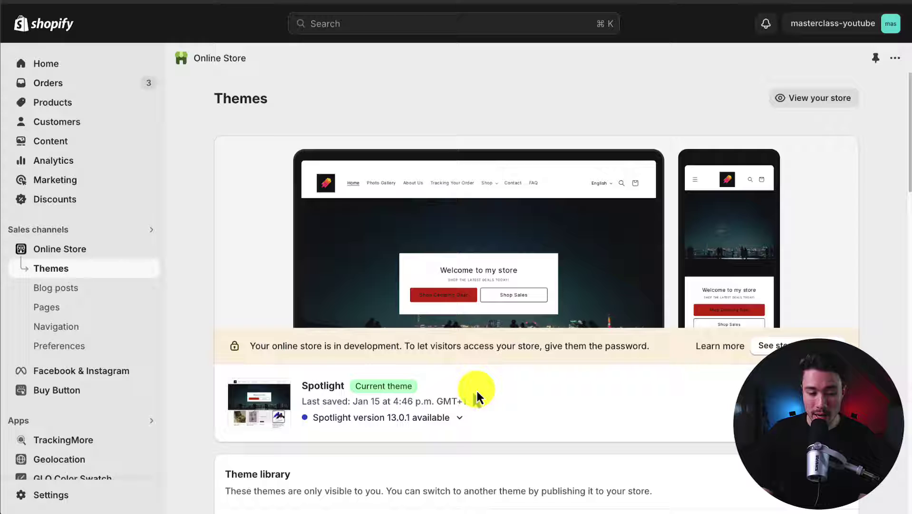
# Check the live storefront's cart page, then return to its home page
pyautogui.click(817, 101)
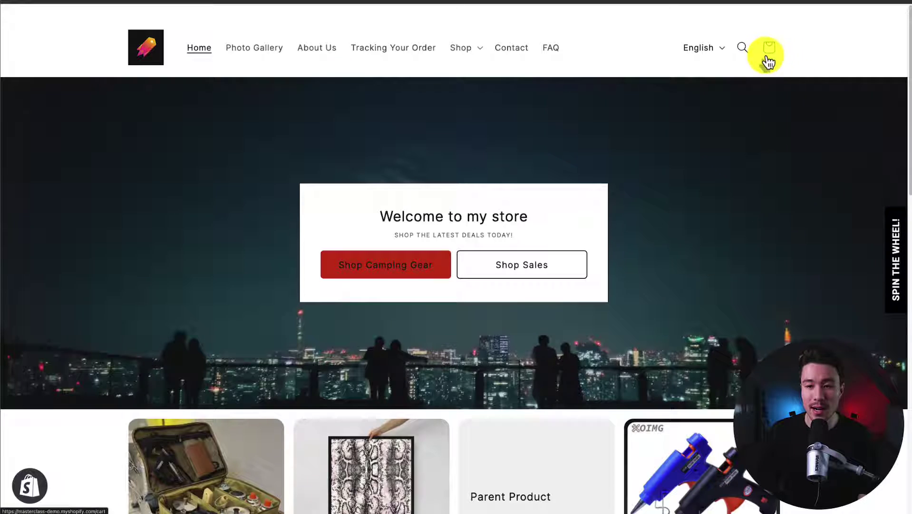
pyautogui.click(769, 46)
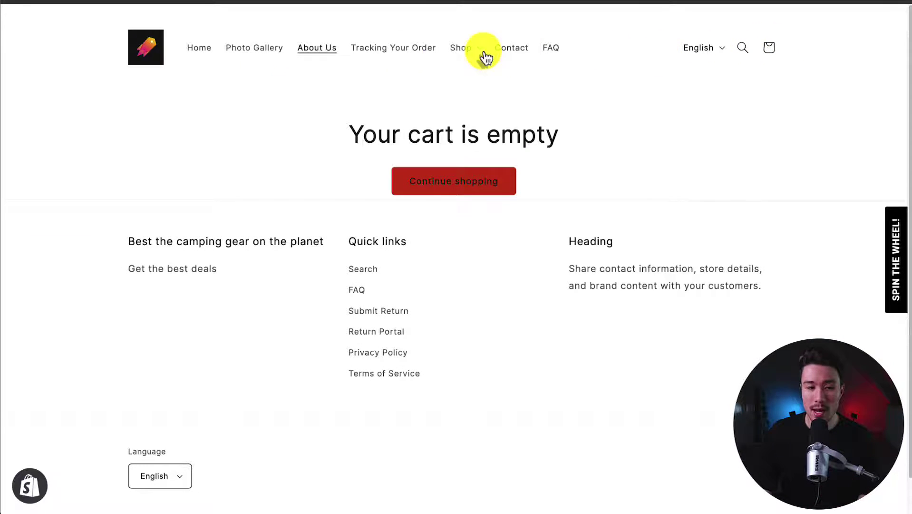
pyautogui.click(144, 54)
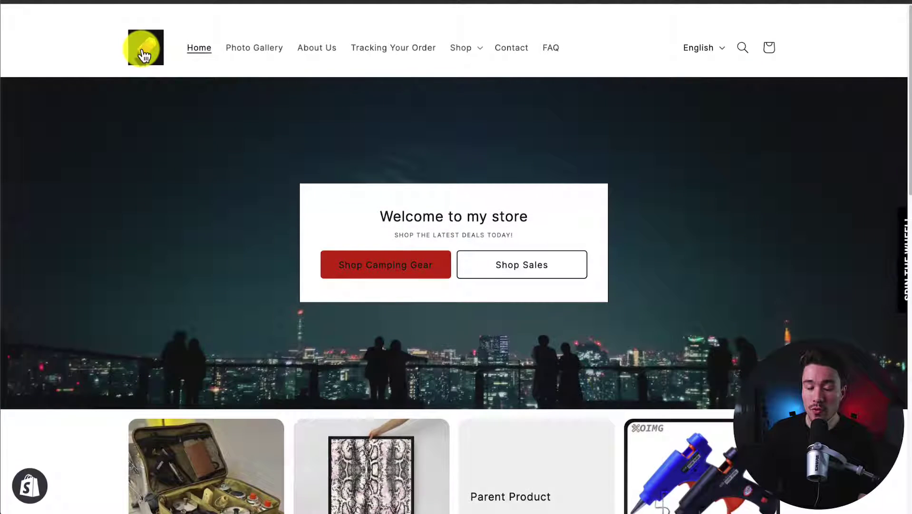
# Duplicate the Spotlight theme, creating a 'Copy of Spotlight' backup in the theme library
pyautogui.press('super+w')
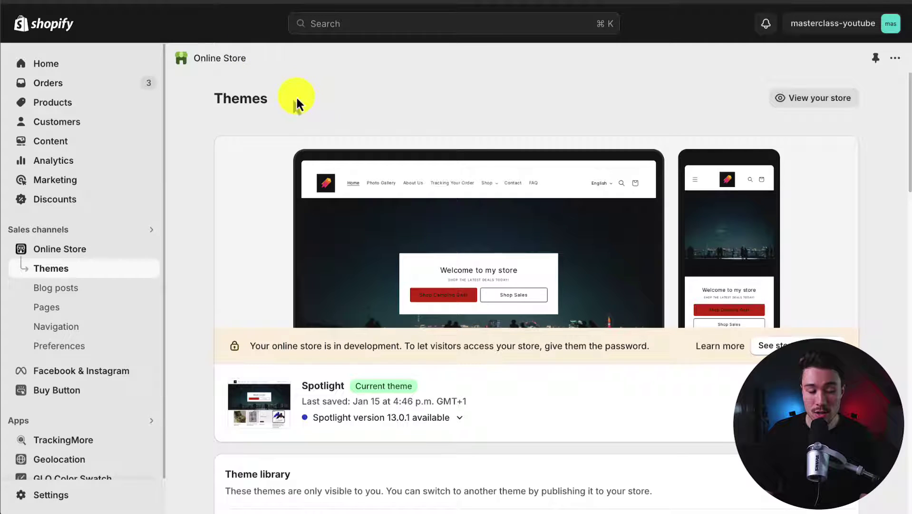
pyautogui.scroll(-2, 299, 101)
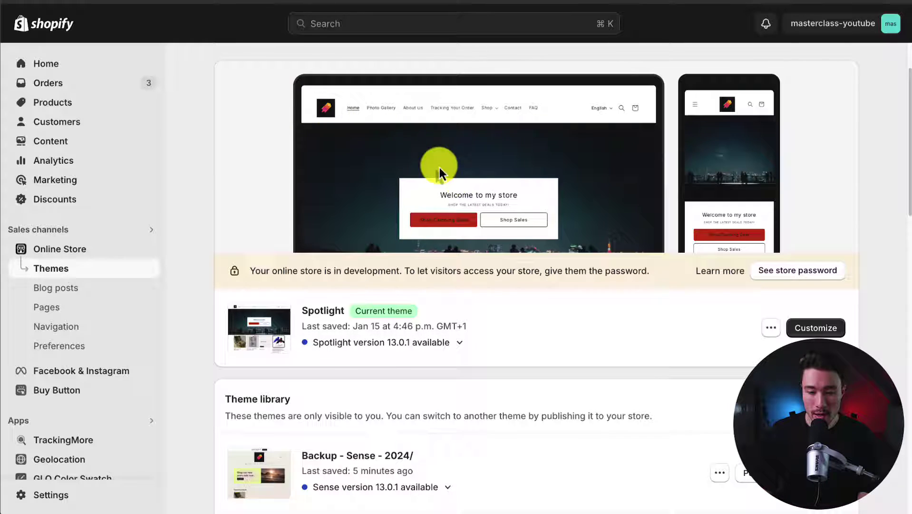
pyautogui.click(771, 327)
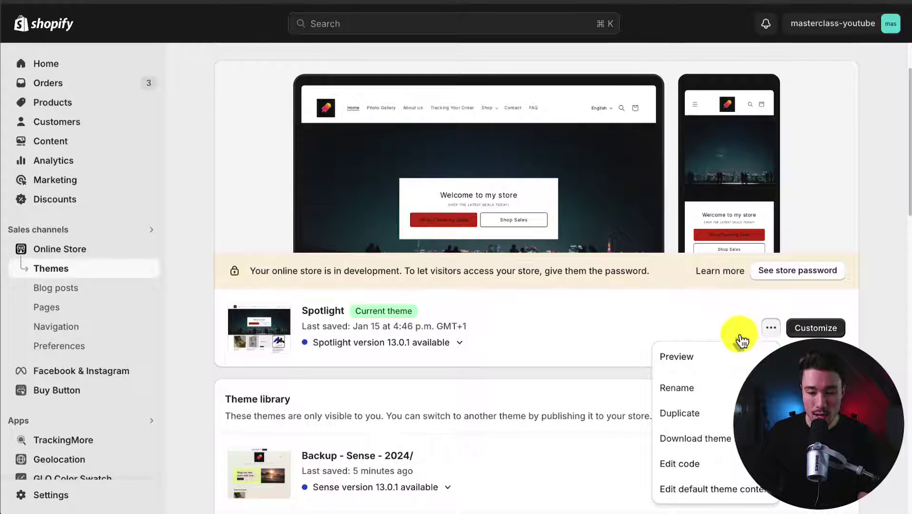
pyautogui.click(687, 413)
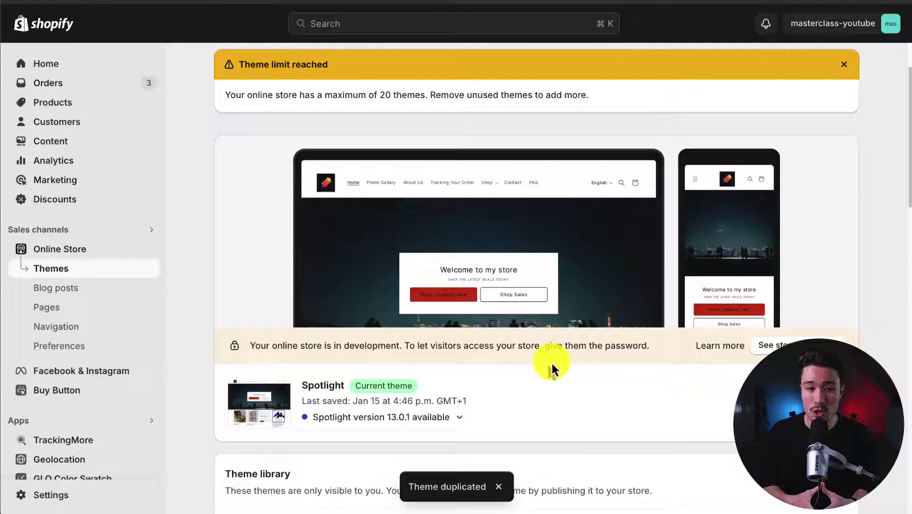
pyautogui.scroll(2, 550, 362)
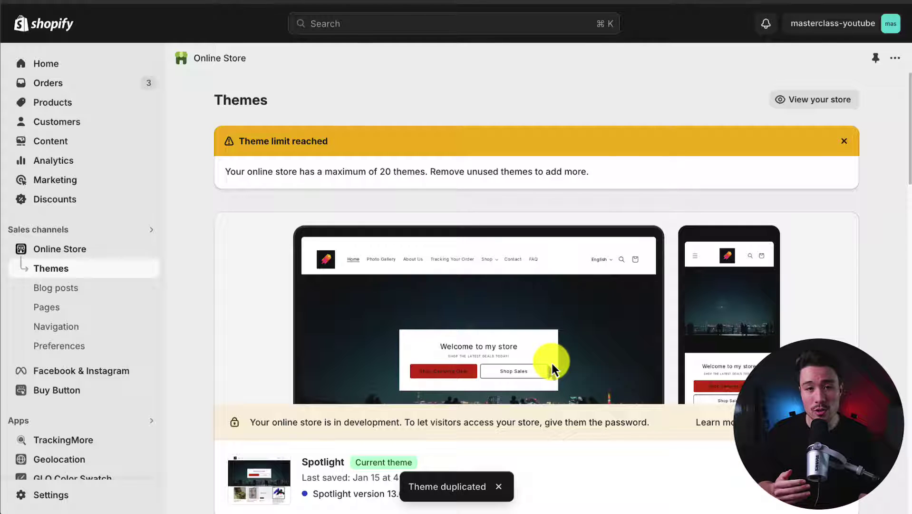
pyautogui.scroll(-1, 645, 354)
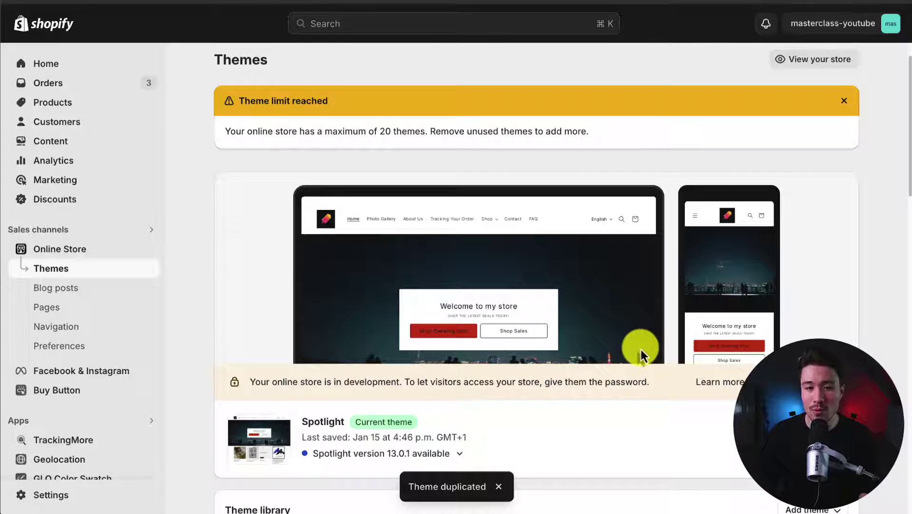
pyautogui.scroll(-4, 613, 371)
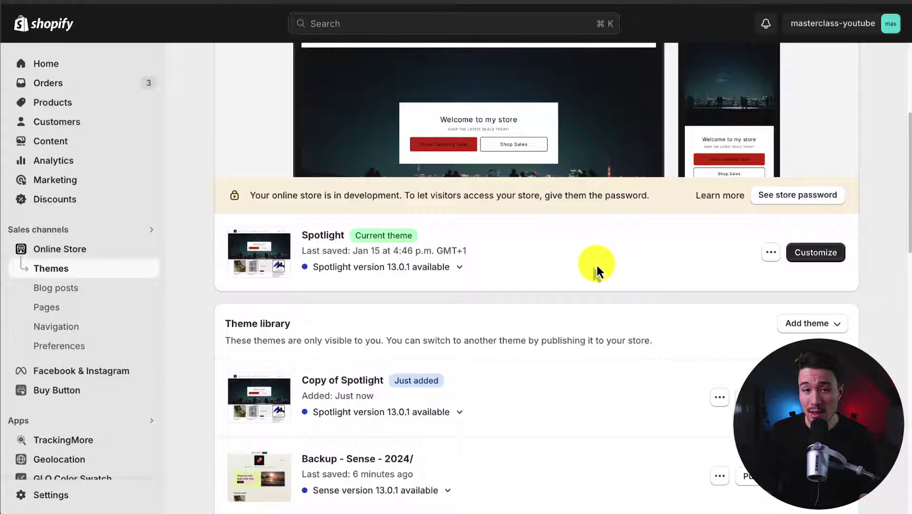
# Open the Spotlight theme's code editor and load theme.liquid
pyautogui.click(772, 258)
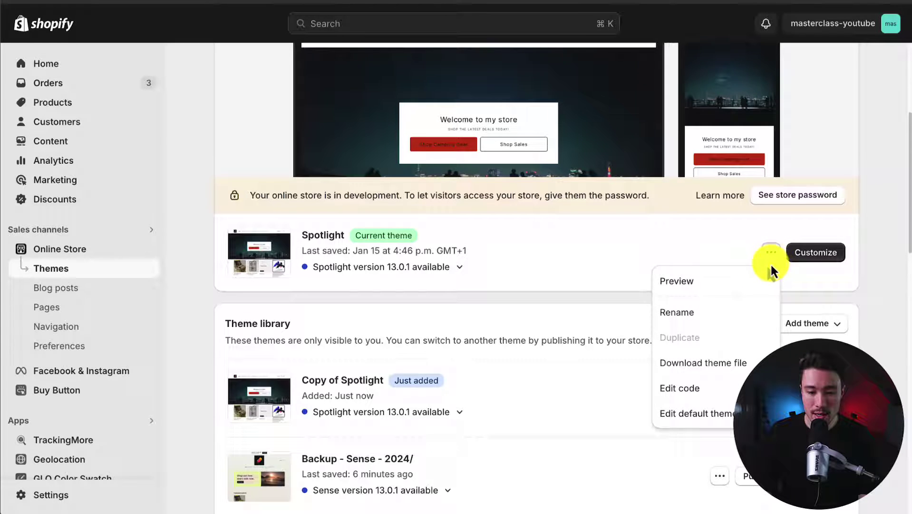
pyautogui.click(692, 387)
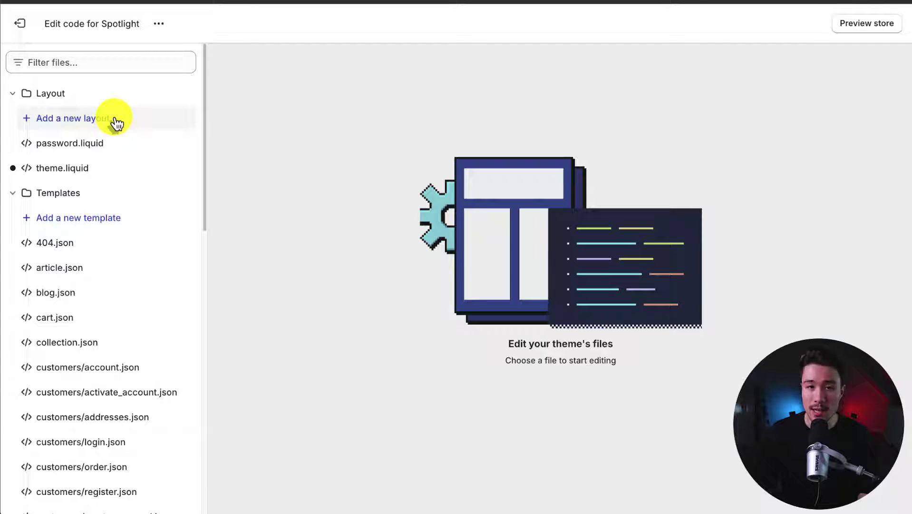
pyautogui.click(82, 165)
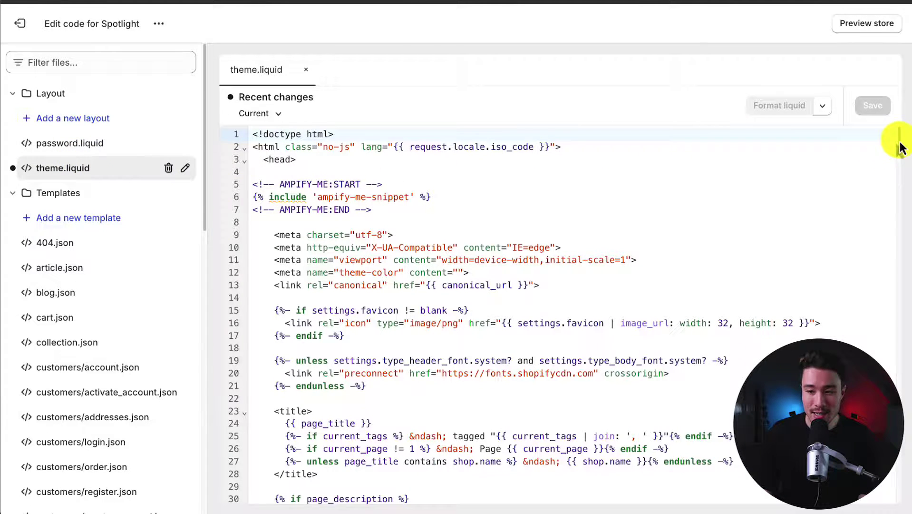
pyautogui.moveTo(900, 149); pyautogui.dragTo(901, 224)
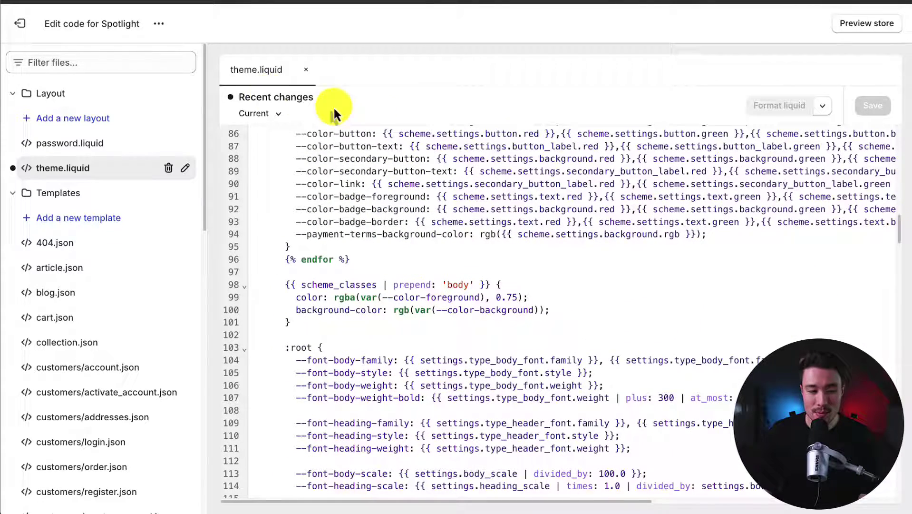
# Filter the file list by 'css' and expand the Assets folder
pyautogui.click(143, 65)
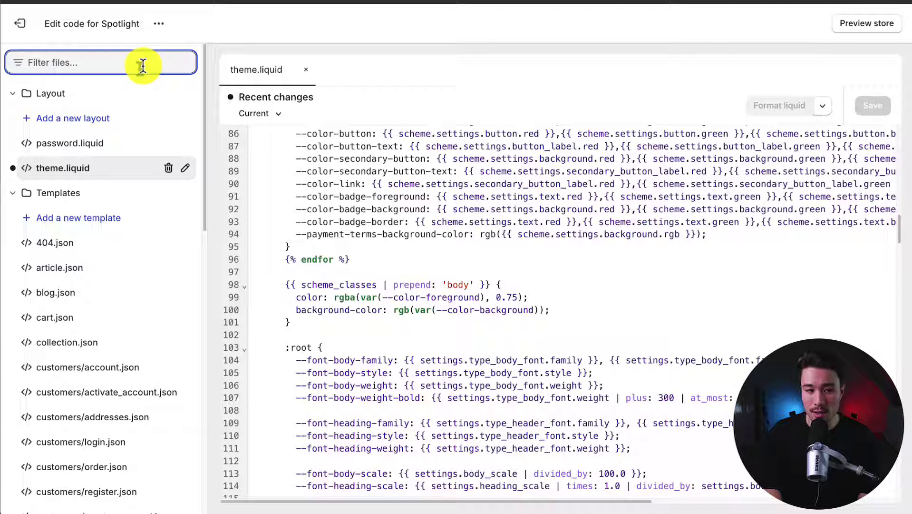
pyautogui.write('css')
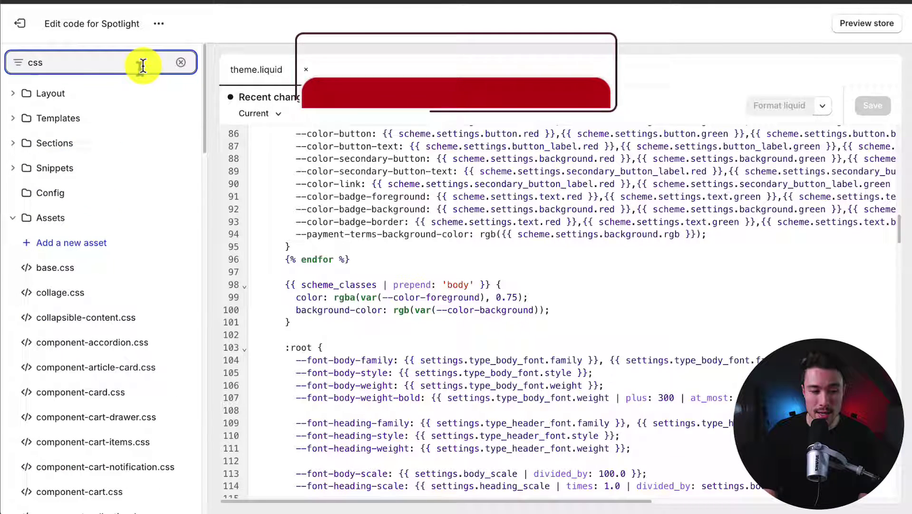
pyautogui.click(67, 214)
pyautogui.click(55, 224)
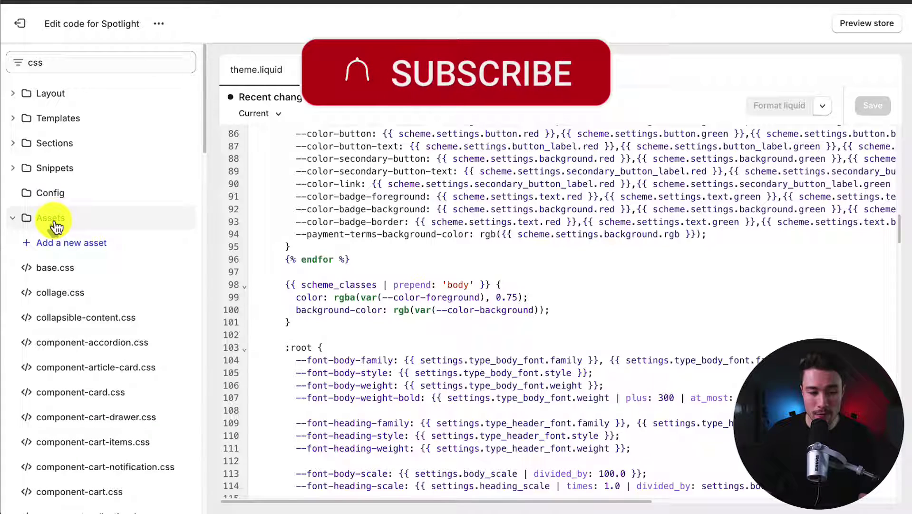
# Open base.css and add blank lines after its final closing brace
pyautogui.click(45, 275)
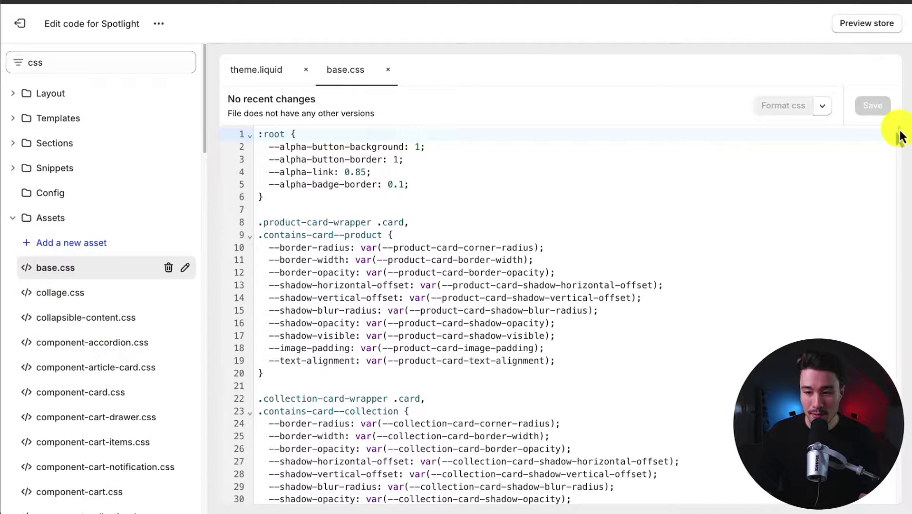
pyautogui.moveTo(898, 132); pyautogui.dragTo(901, 188)
pyautogui.scroll(-5, 391, 476)
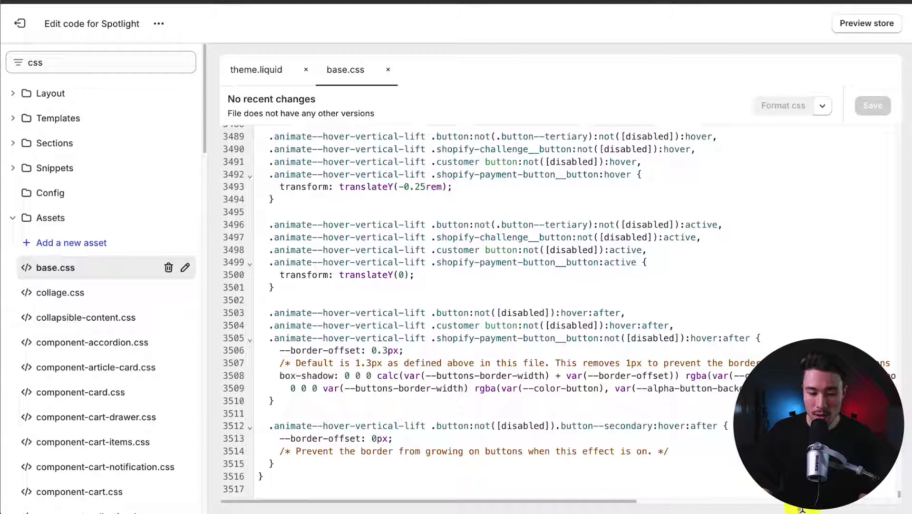
pyautogui.click(390, 475)
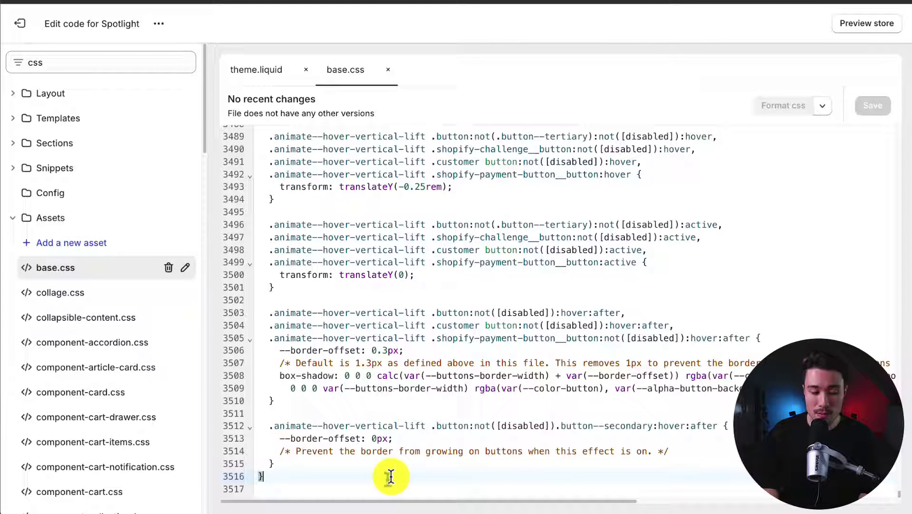
pyautogui.press('Return')
pyautogui.press('Return')
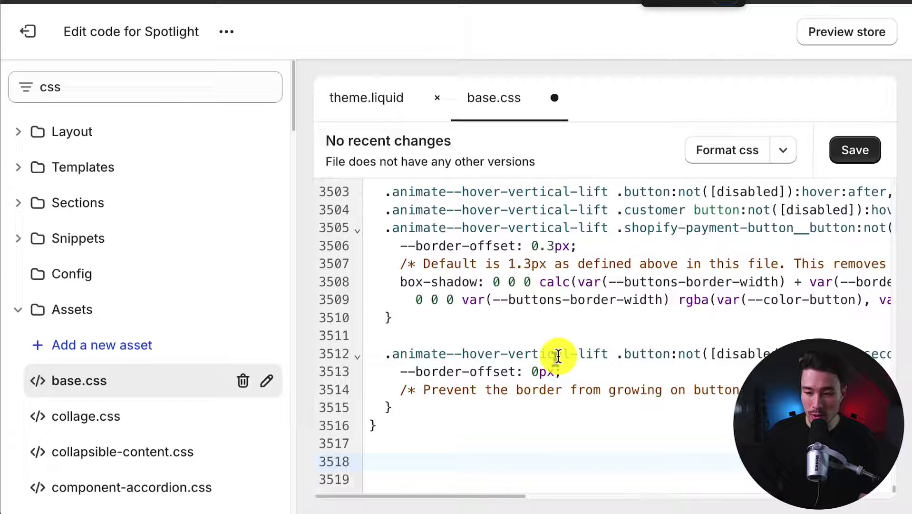
pyautogui.hotkey('ctrl', '+')
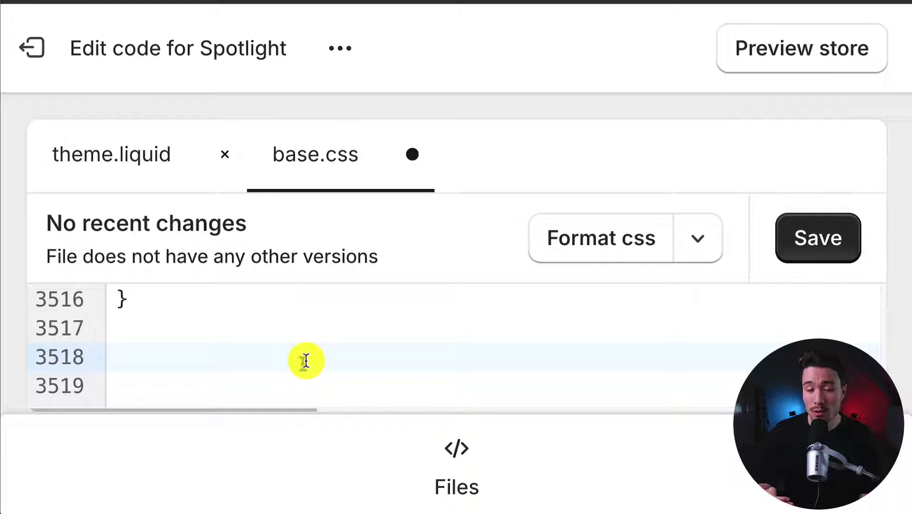
# Type a .header__icon--cart rule with display: none and a misspelled visiblity: hidden
pyautogui.write('.header__')
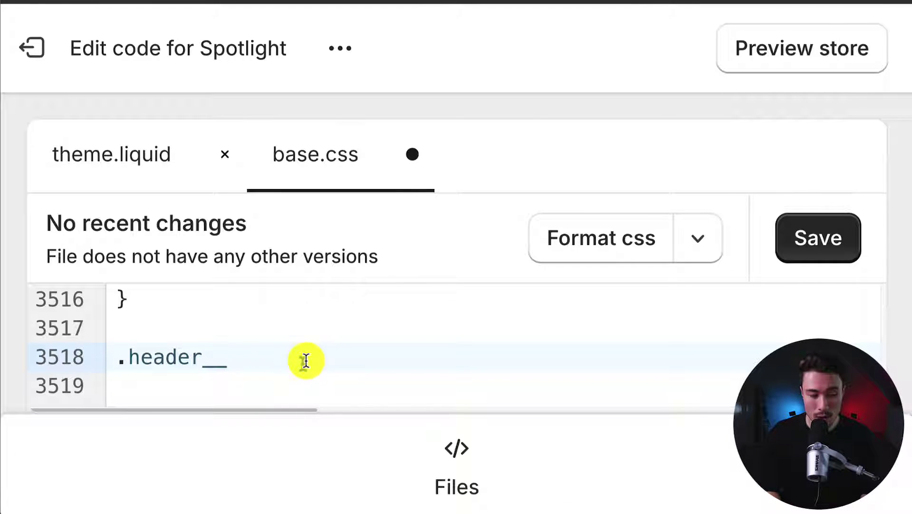
pyautogui.write('icon--cart {')
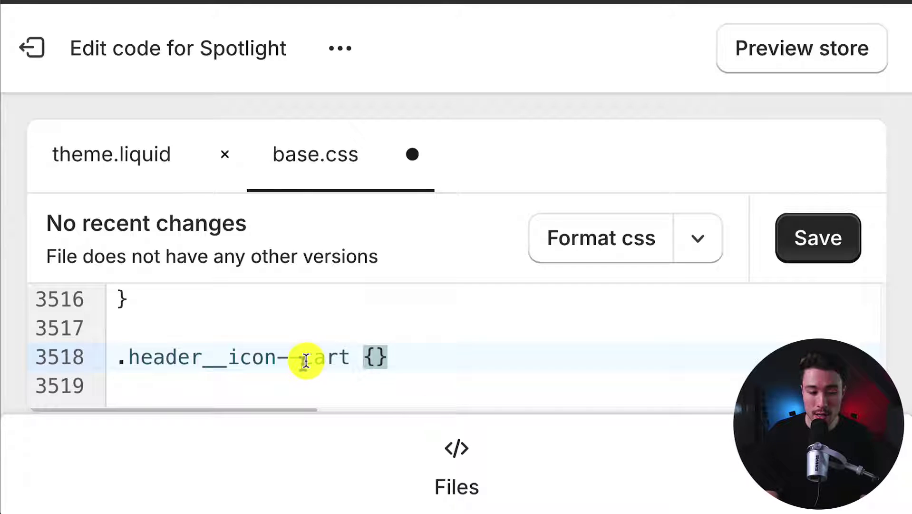
pyautogui.press('Return')
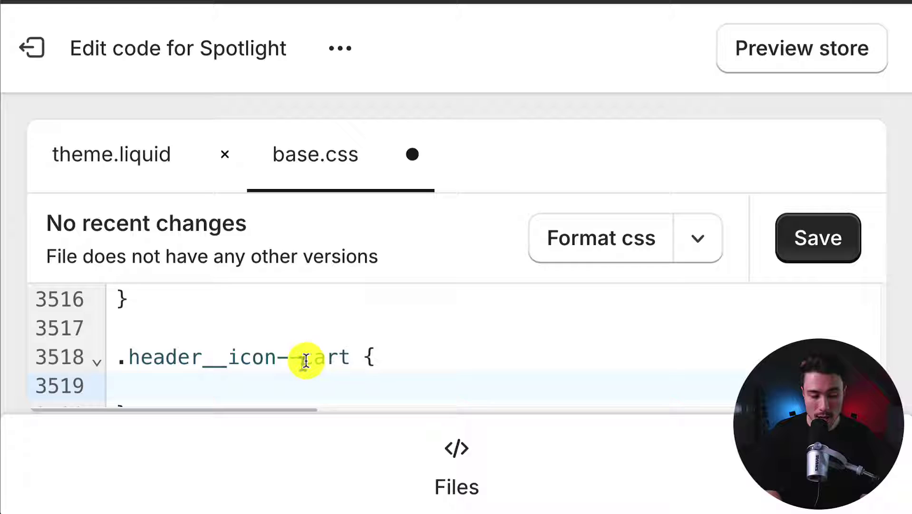
pyautogui.write('display: non')
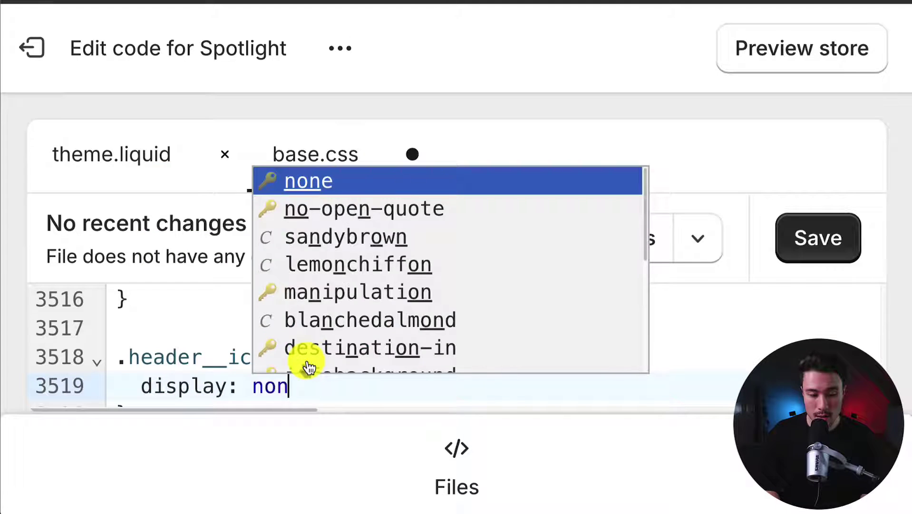
pyautogui.write('e;')
pyautogui.press('Return')
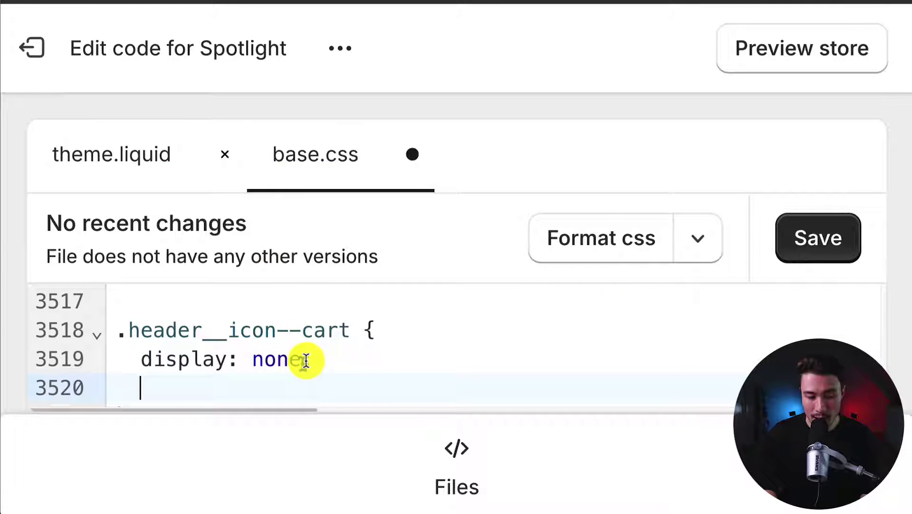
pyautogui.write('visiblity;')
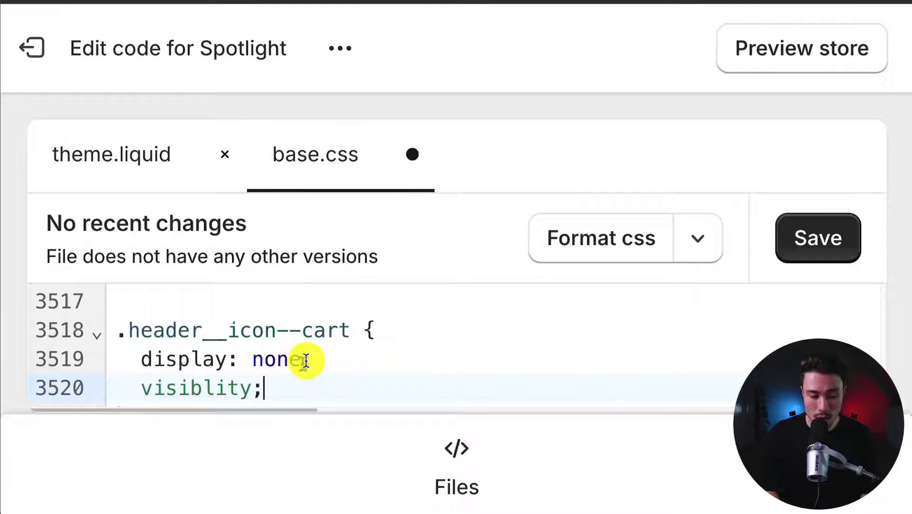
pyautogui.press('BackSpace')
pyautogui.write(':')
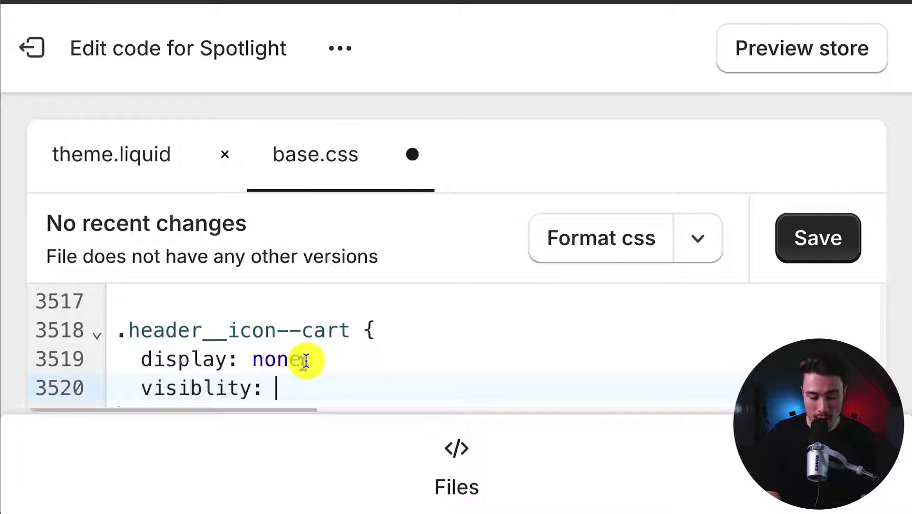
pyautogui.write(' hidden;')
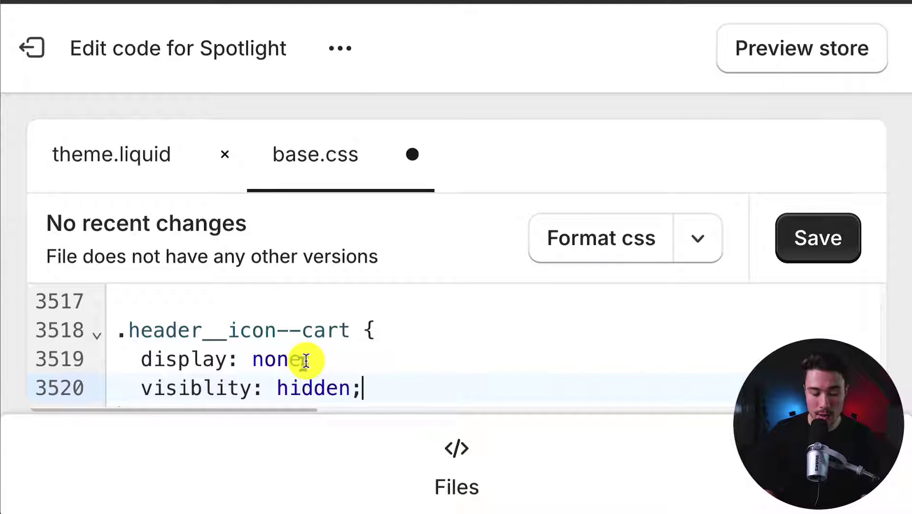
pyautogui.press('Down')
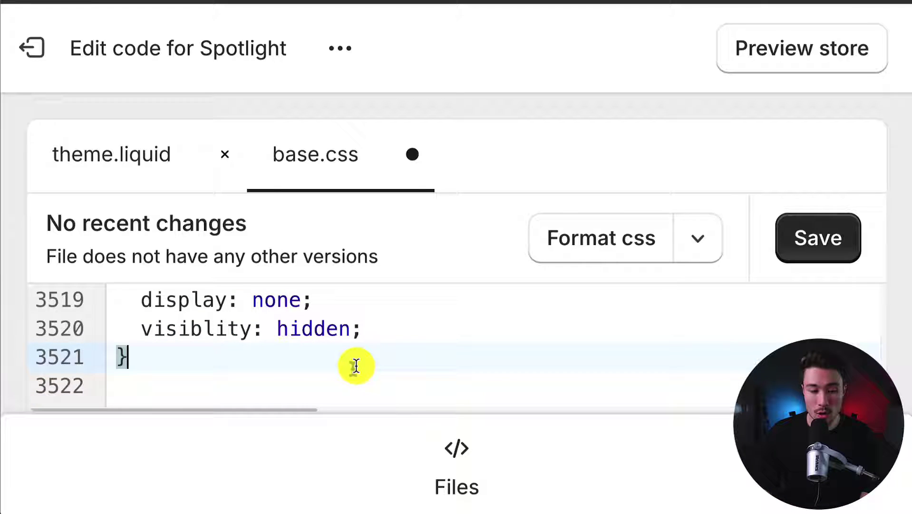
# Correct 'visiblity' to 'visibility' using the autocomplete suggestion
pyautogui.click(201, 327)
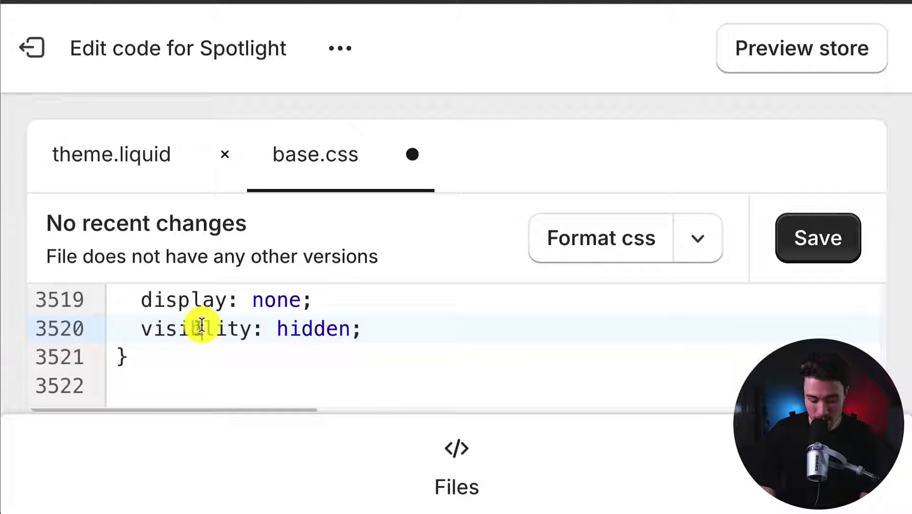
pyautogui.write('i')
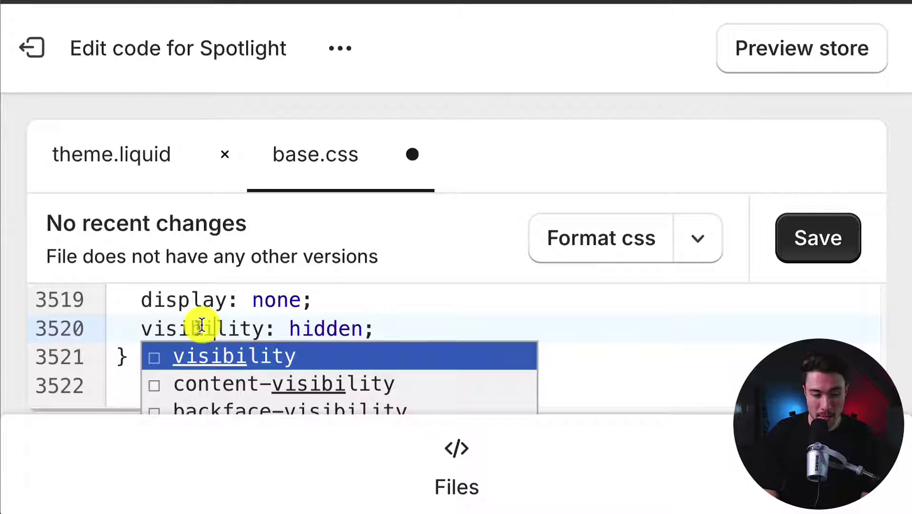
pyautogui.click(210, 352)
pyautogui.press('Delete')
pyautogui.press('Delete')
pyautogui.press('Delete')
pyautogui.press('Delete')
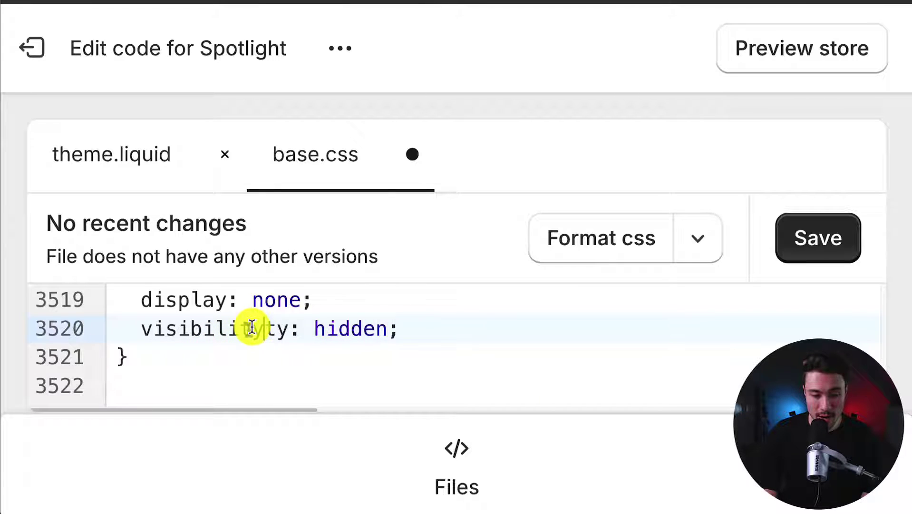
pyautogui.press('Down')
pyautogui.click(270, 331)
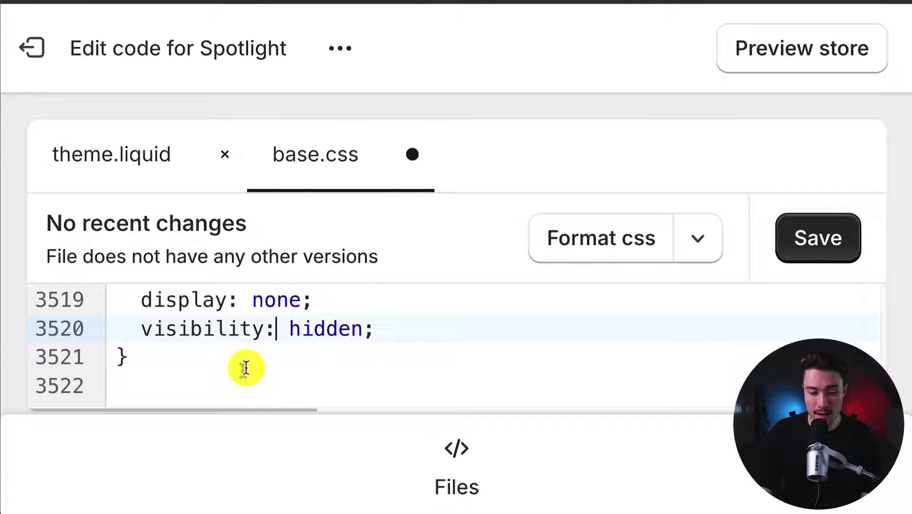
pyautogui.scroll(1, 244, 367)
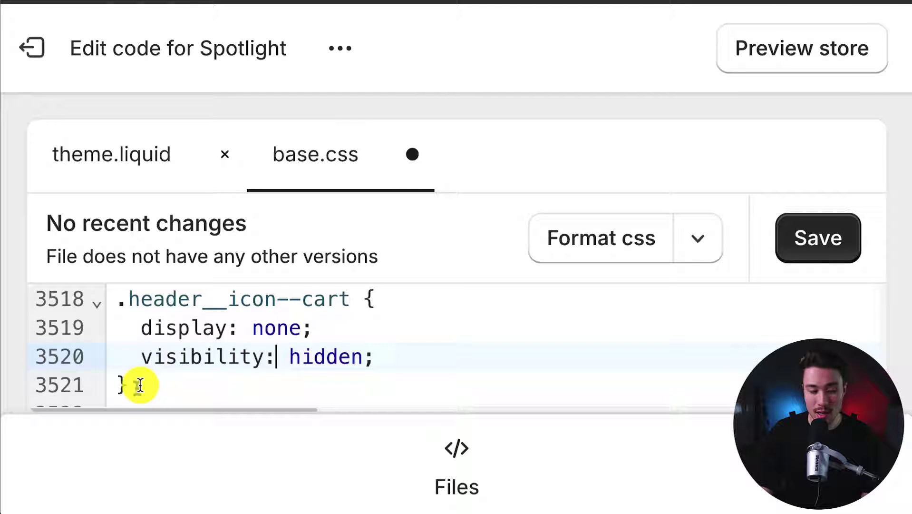
# Save the edited base.css and preview the Spotlight storefront
pyautogui.click(115, 385)
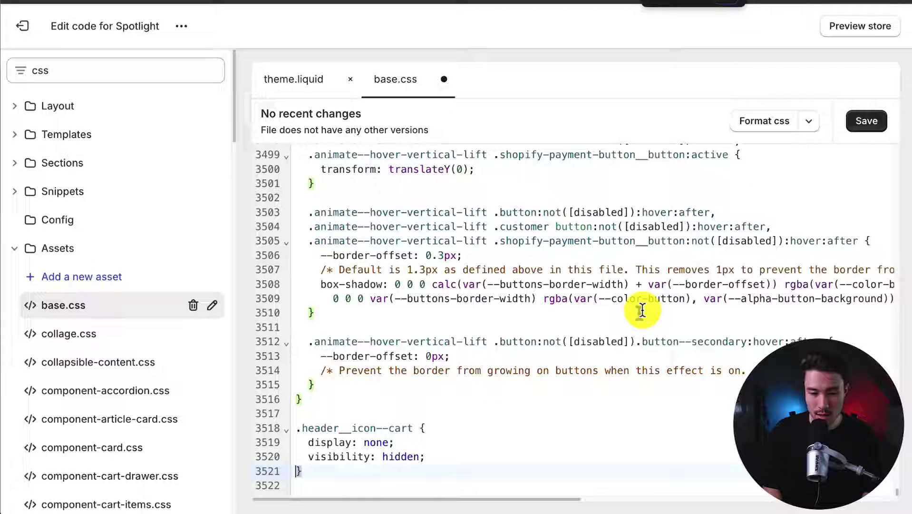
pyautogui.click(864, 118)
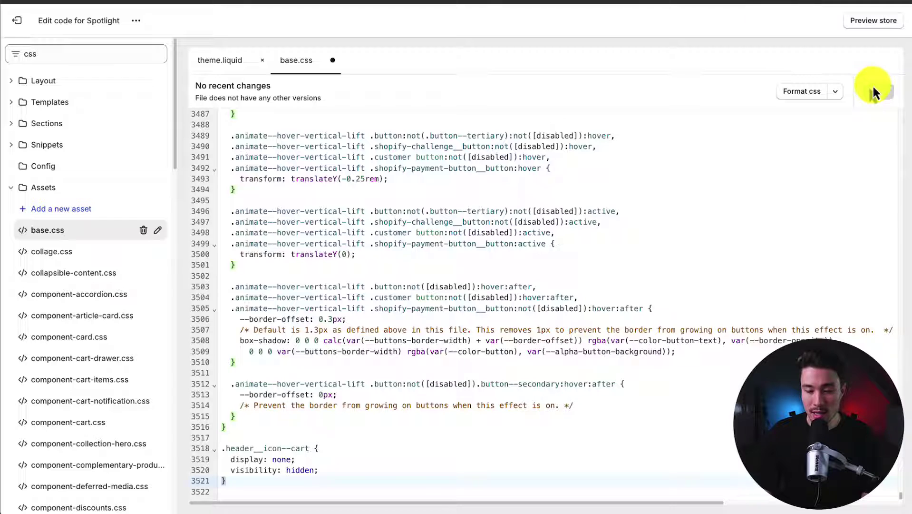
pyautogui.click(873, 20)
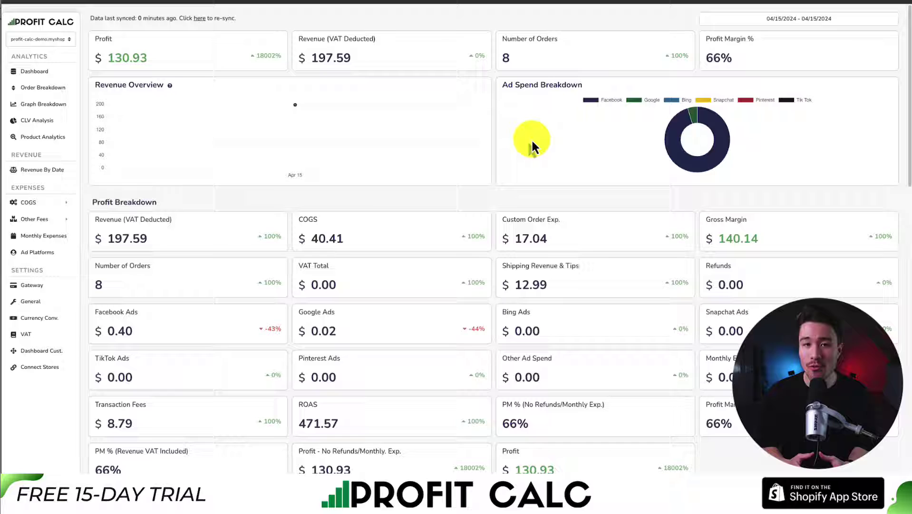
# Set the Profit Calc dashboard to Last 7 Days (04/09/2024 - 04/15/2024)
pyautogui.click(784, 20)
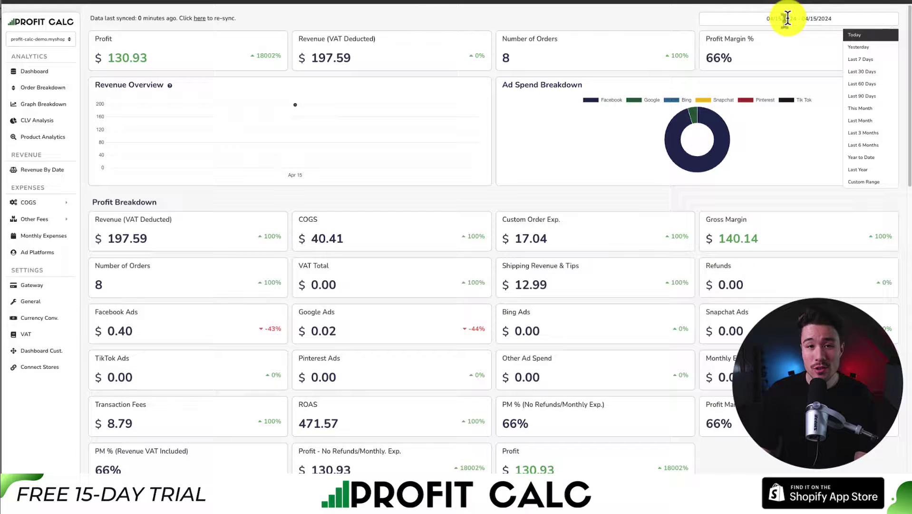
pyautogui.click(830, 66)
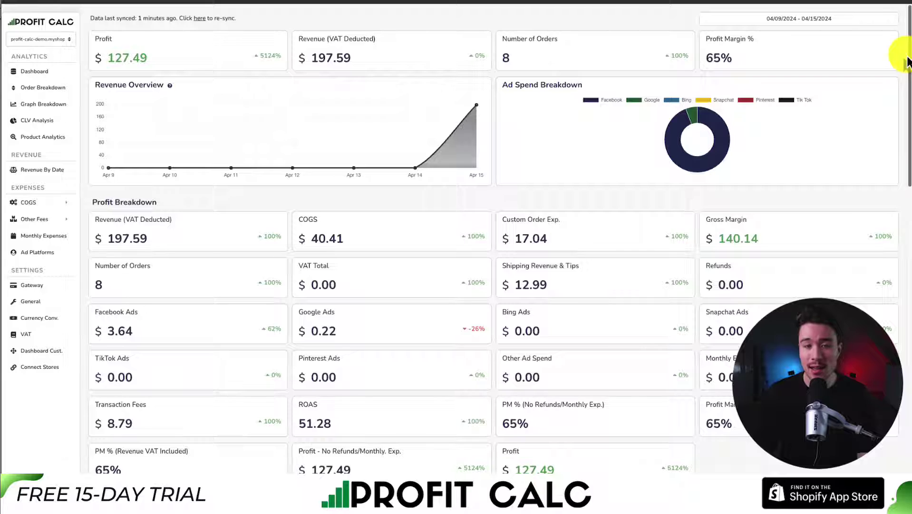
pyautogui.moveTo(907, 62); pyautogui.dragTo(610, 37)
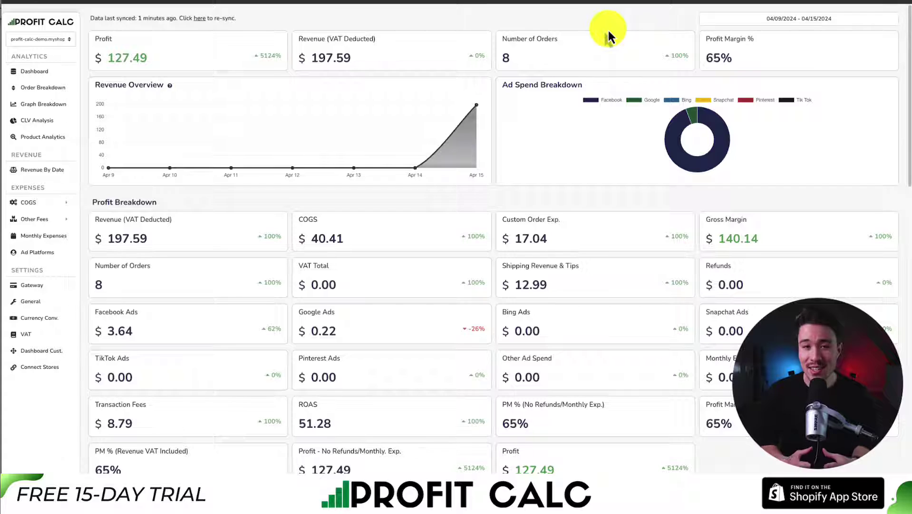